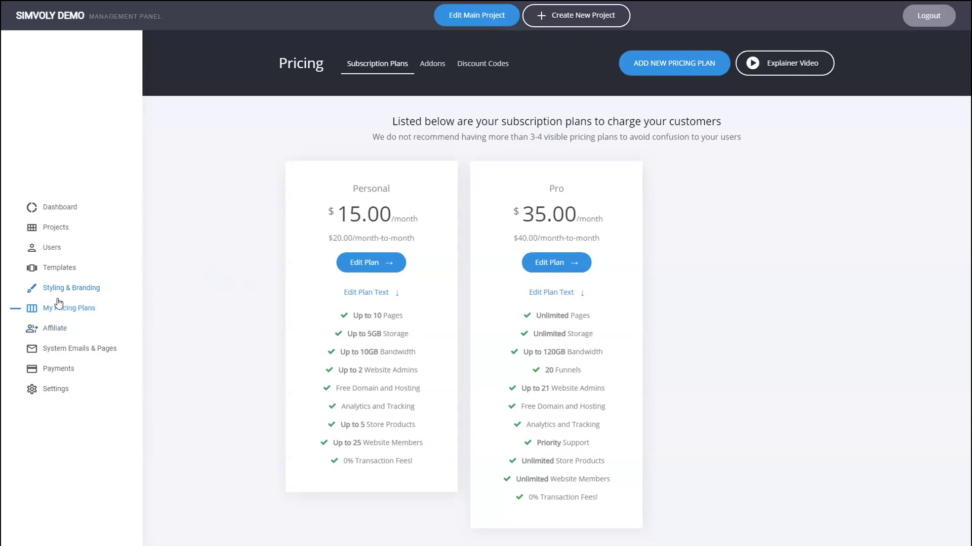
- Review the Personal plan's resource limits, including 100 email subscribers, then leave its editor
left_click(386, 264)
scroll(716, 325, "down", 10)
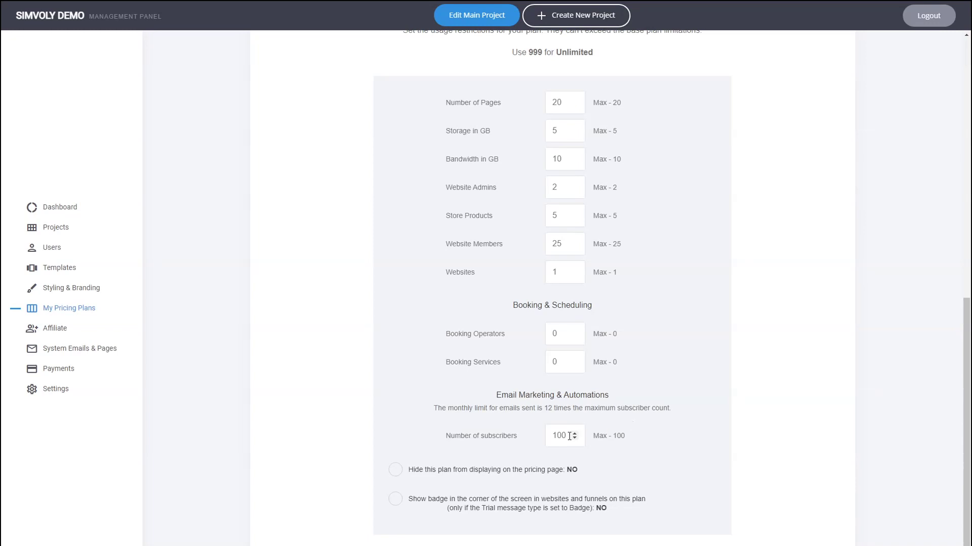
scroll(569, 437, "up", 10)
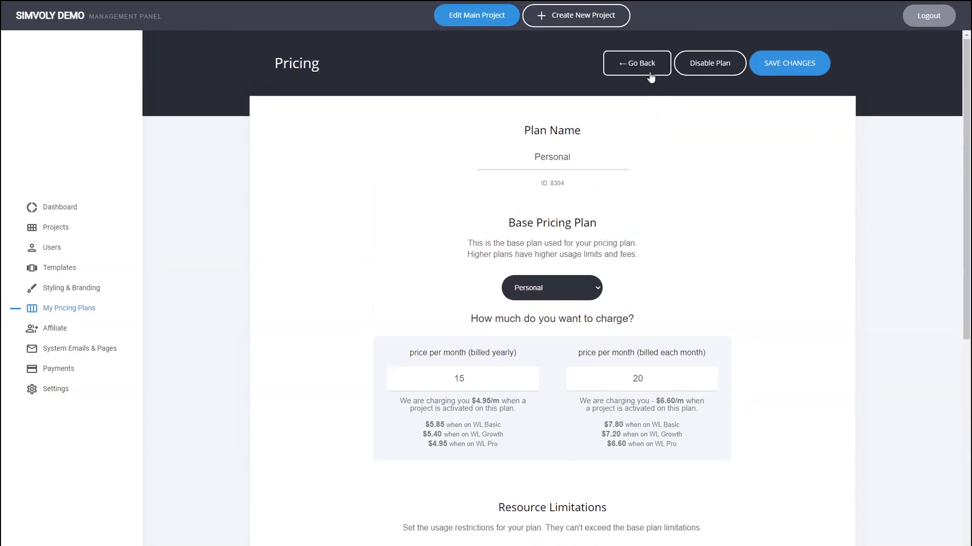
left_click(608, 58)
- Open the Pro plan on the Growth+ base plan and check its 500 email subscriber cap
left_click(582, 259)
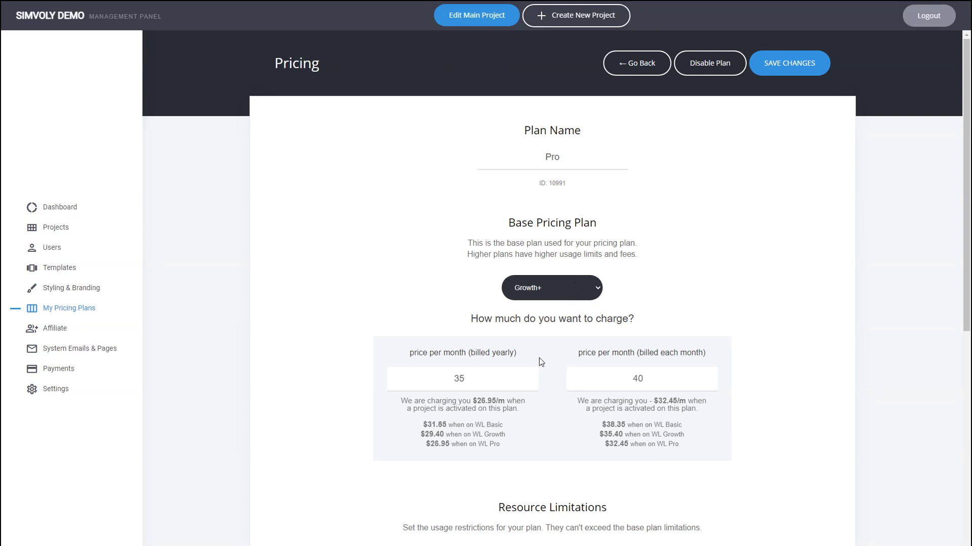
scroll(735, 342, "down", 9)
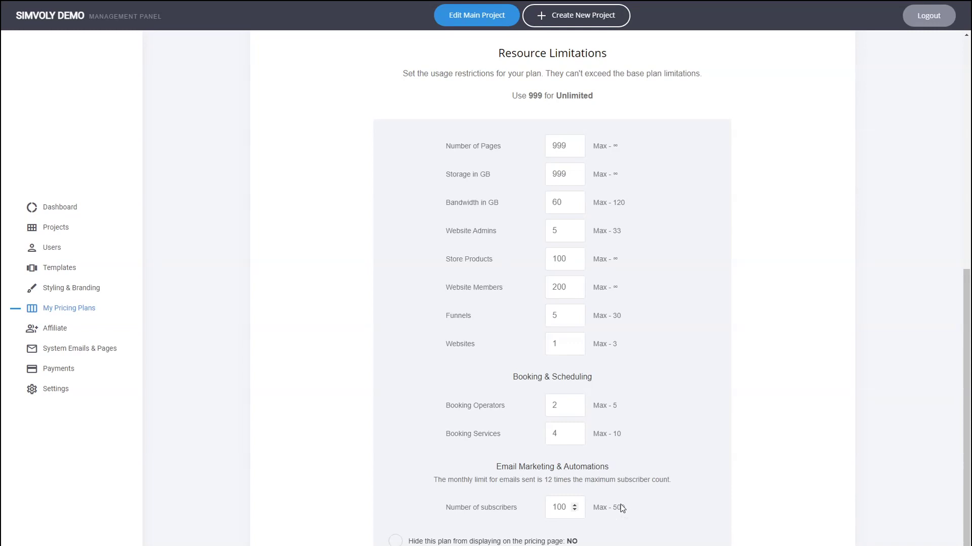
scroll(718, 436, "up", 9)
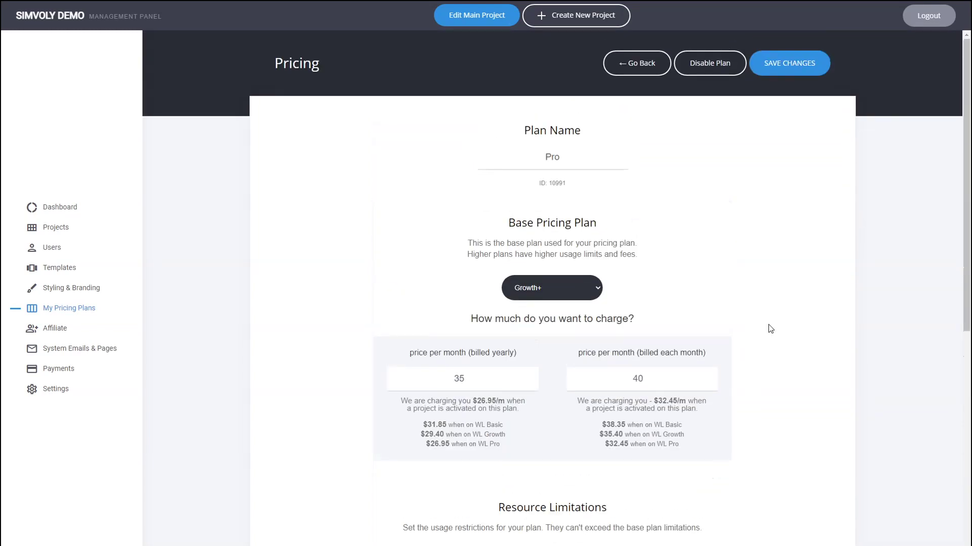
scroll(768, 325, "down", 9)
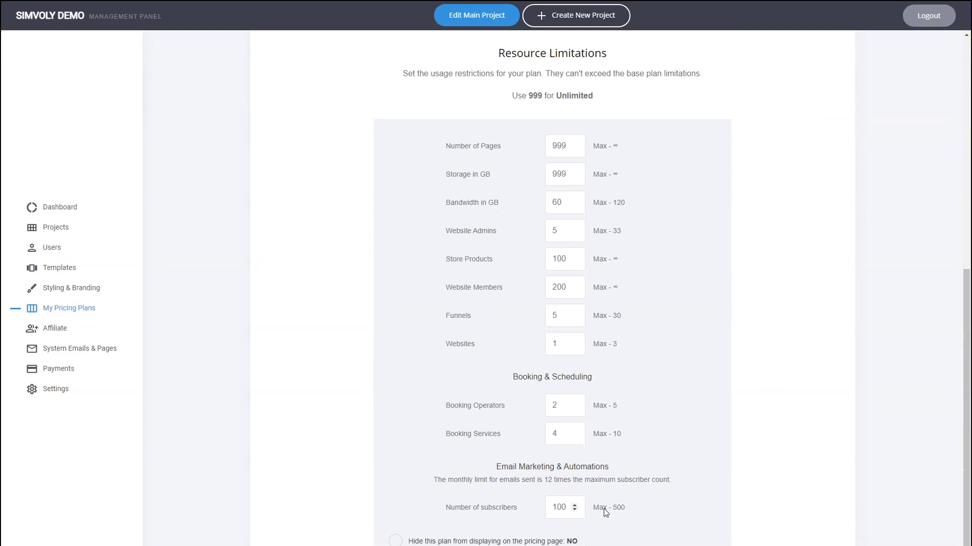
scroll(770, 443, "up", 9)
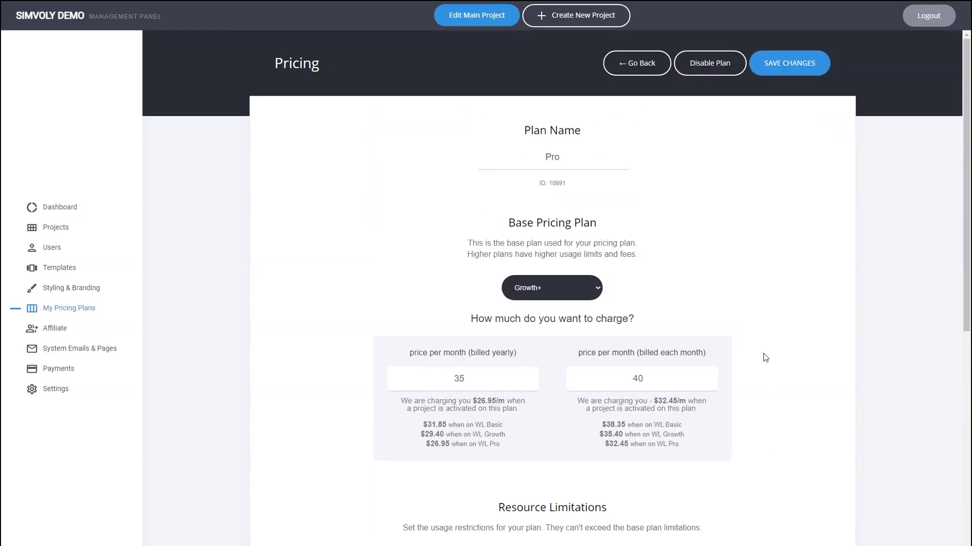
- In plan Addons, toggle the Email Marketing & Automations addon off and back on to show its tiers
left_click(646, 69)
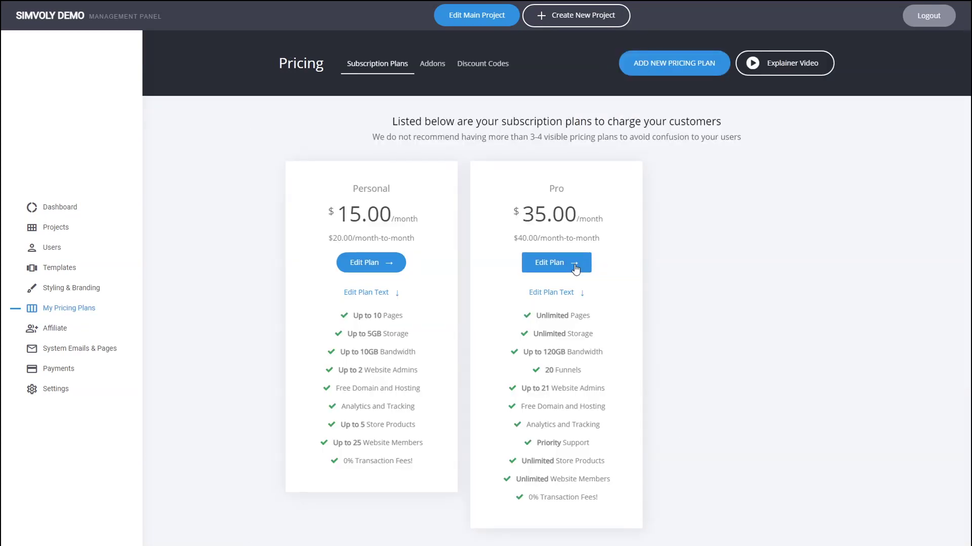
left_click(430, 65)
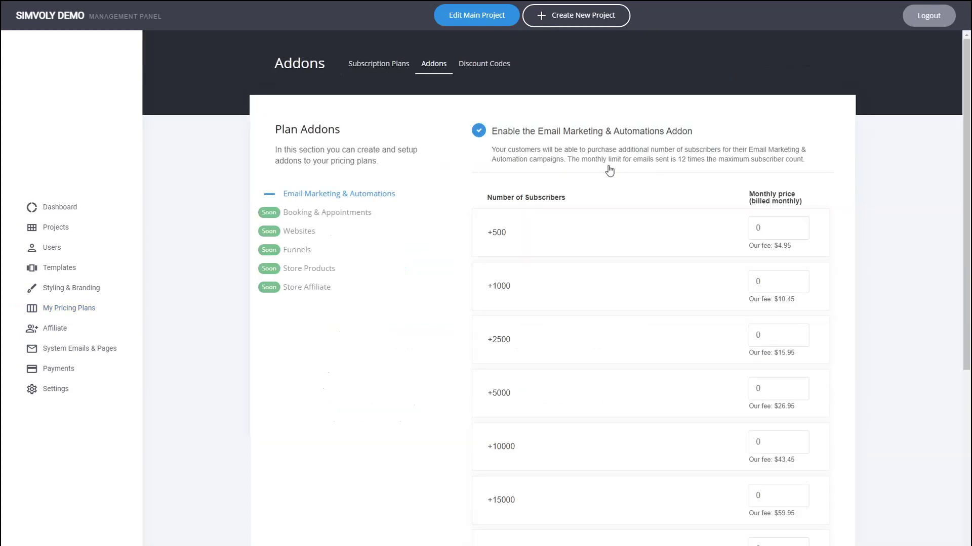
left_click(560, 133)
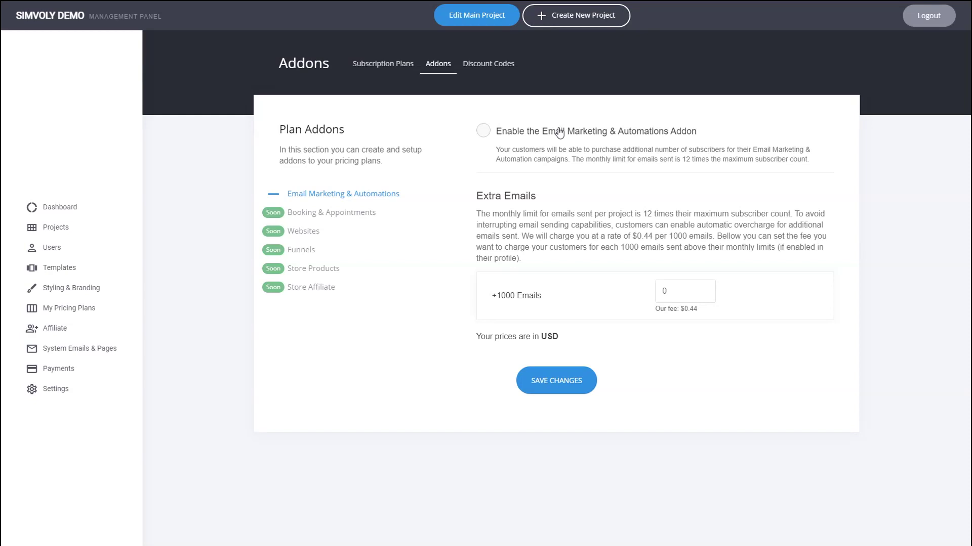
left_click(560, 133)
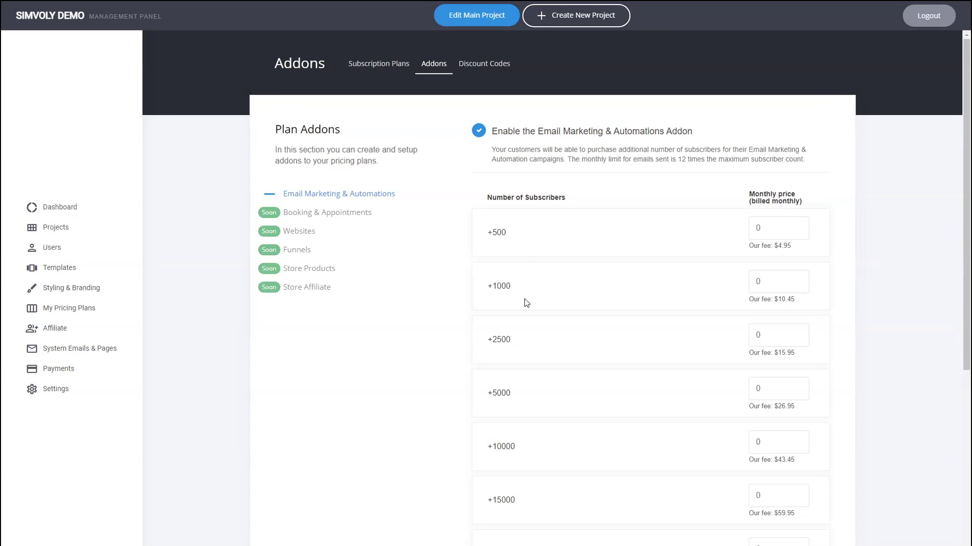
- Price the +1000 subscribers tier at 20 per month, then review the other tiers and Extra Emails
double_click(750, 286)
type("20")
left_click(916, 306)
scroll(880, 306, "down", 4)
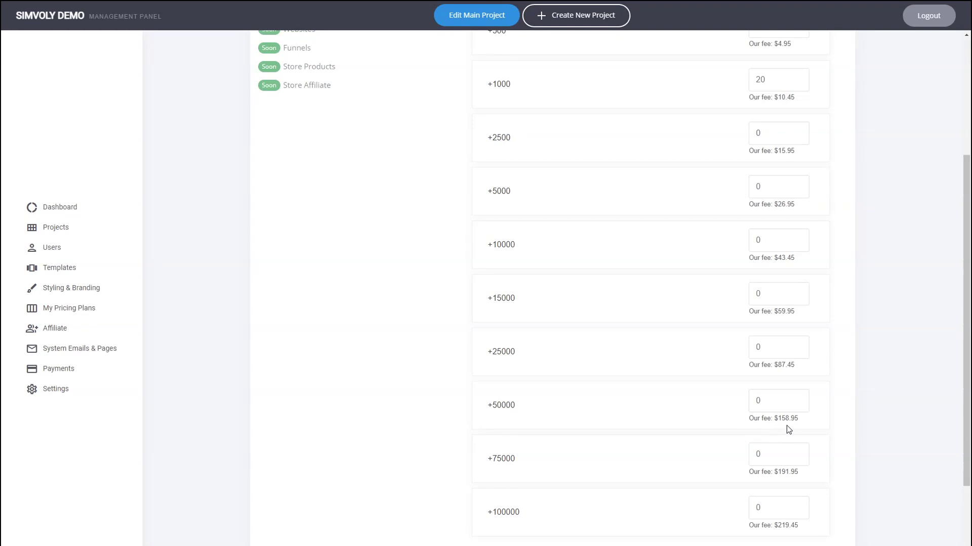
scroll(821, 403, "up", 4)
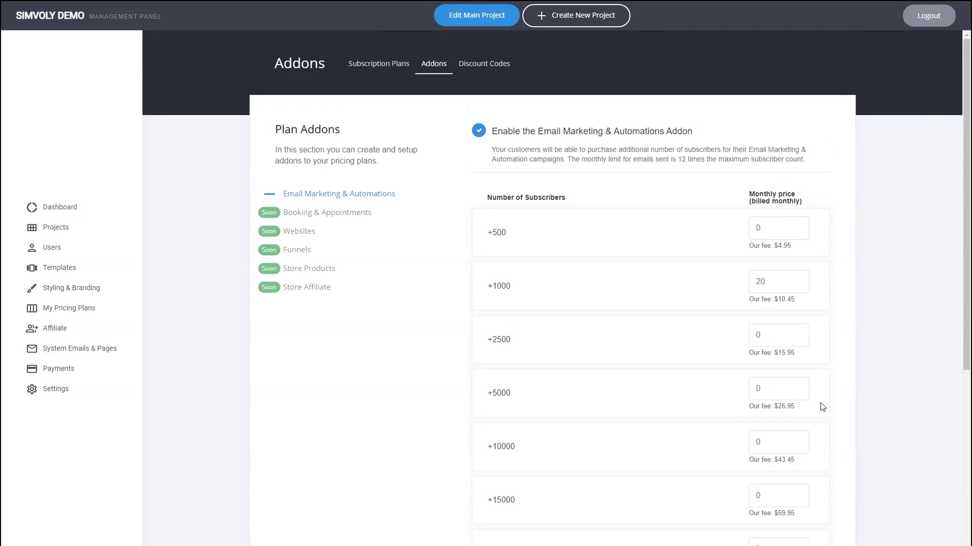
scroll(856, 398, "down", 8)
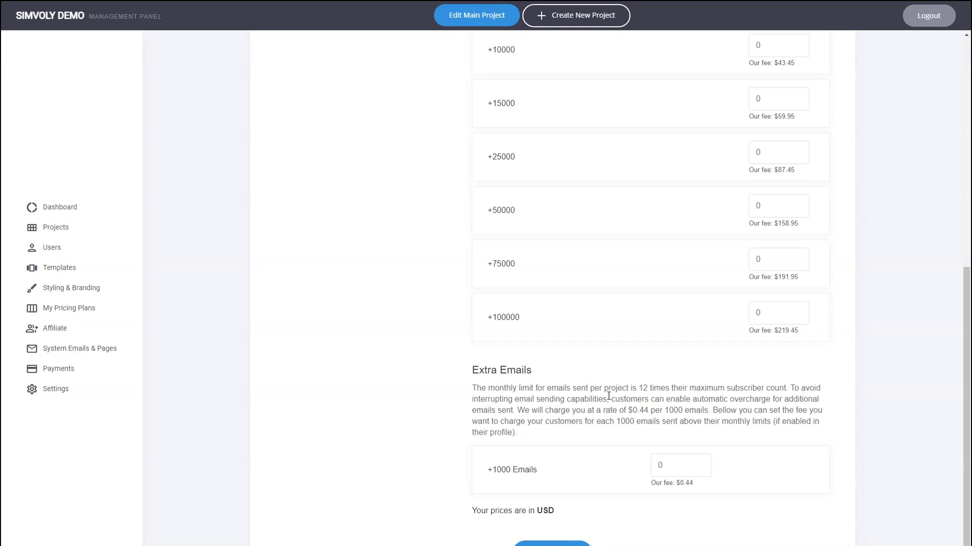
scroll(608, 395, "up", 4)
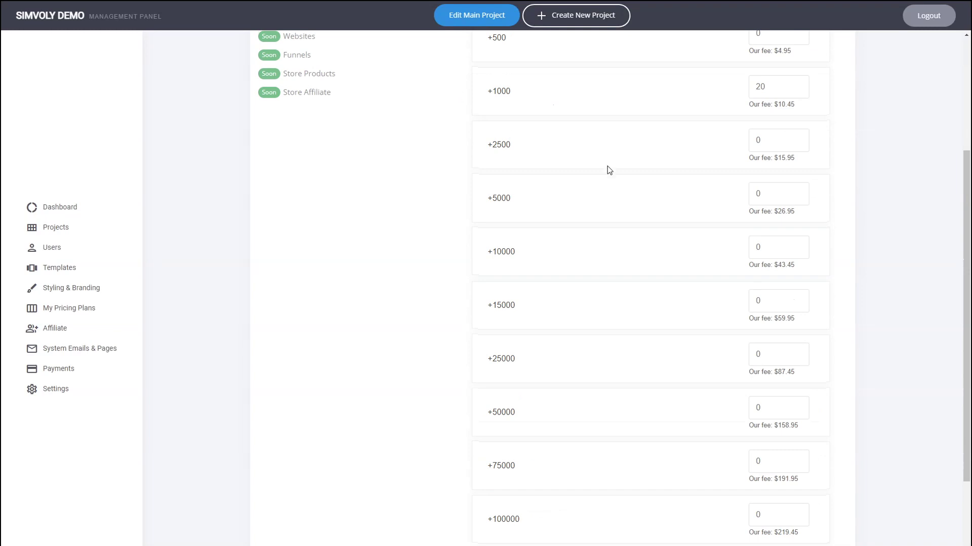
scroll(605, 177, "down", 3)
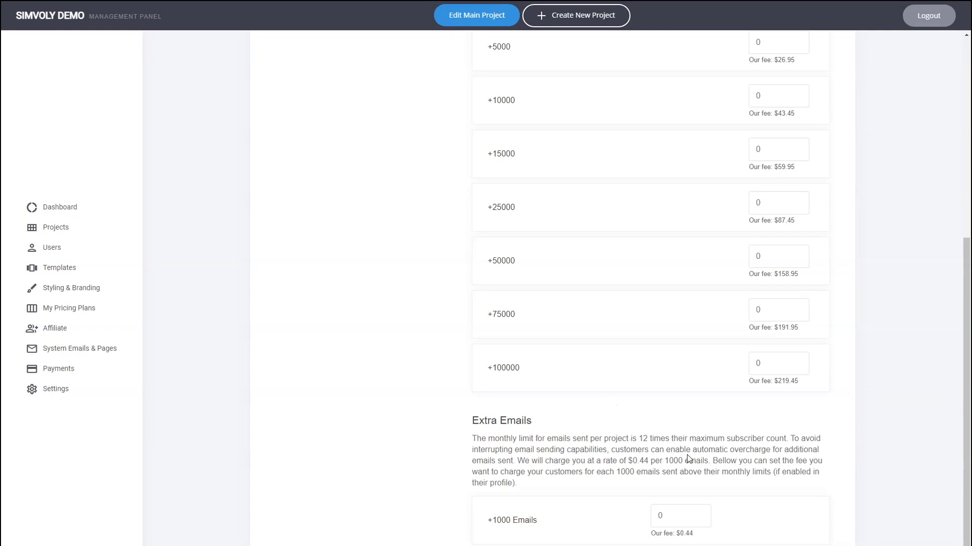
- Set the Extra Emails fee to 1 for each additional 1000 emails
left_click(668, 516)
type("1")
left_click(879, 529)
scroll(861, 526, "down", 2)
scroll(770, 520, "up", 8)
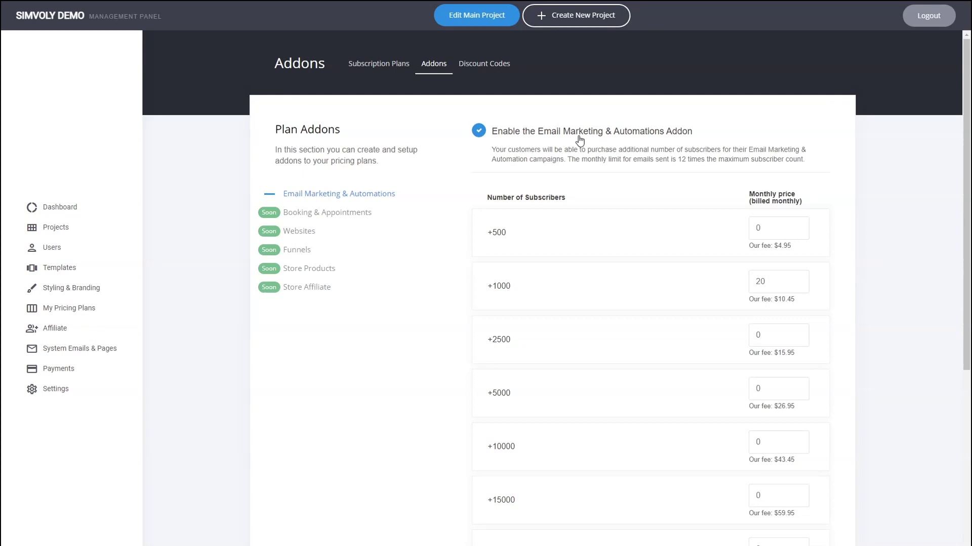
- Save the email marketing addon prices
scroll(580, 140, "down", 8)
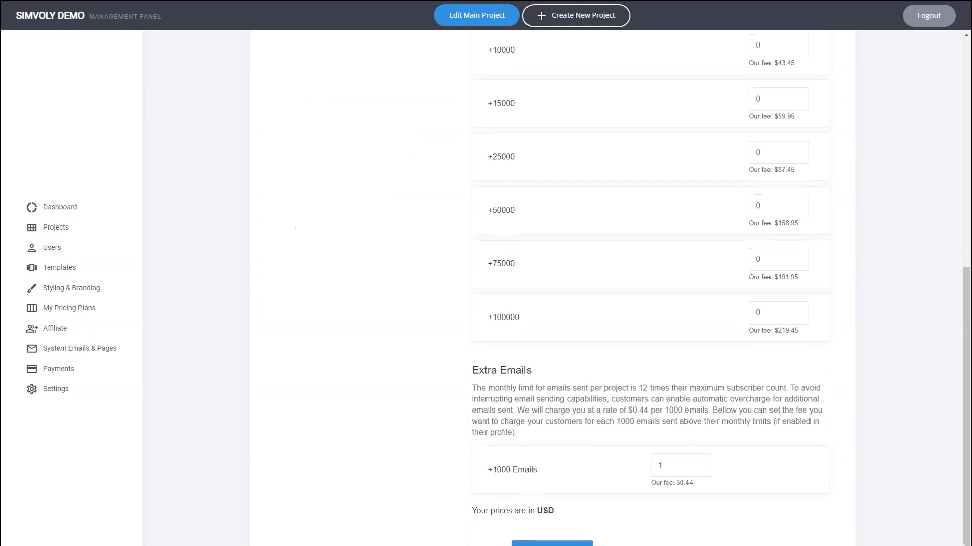
left_click(517, 543)
scroll(392, 404, "up", 5)
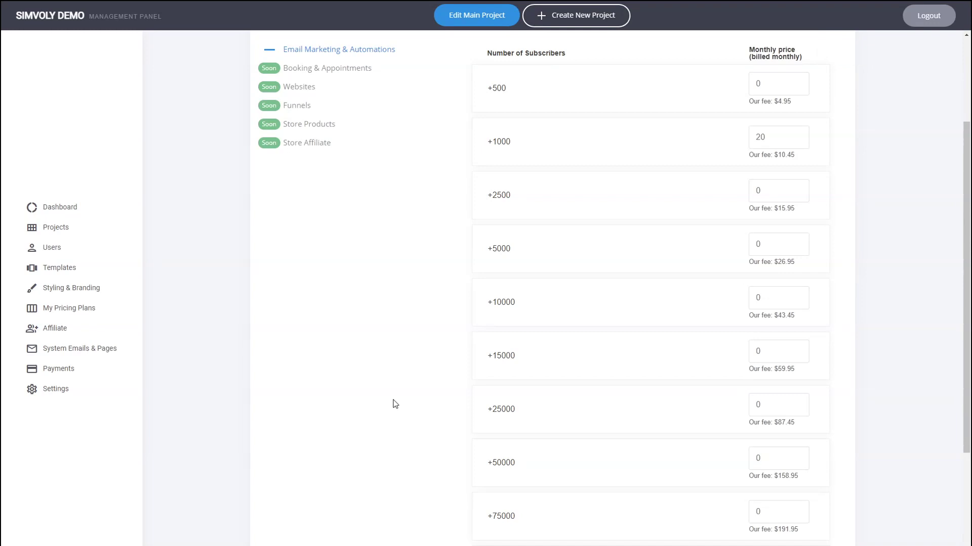
scroll(394, 403, "up", 3)
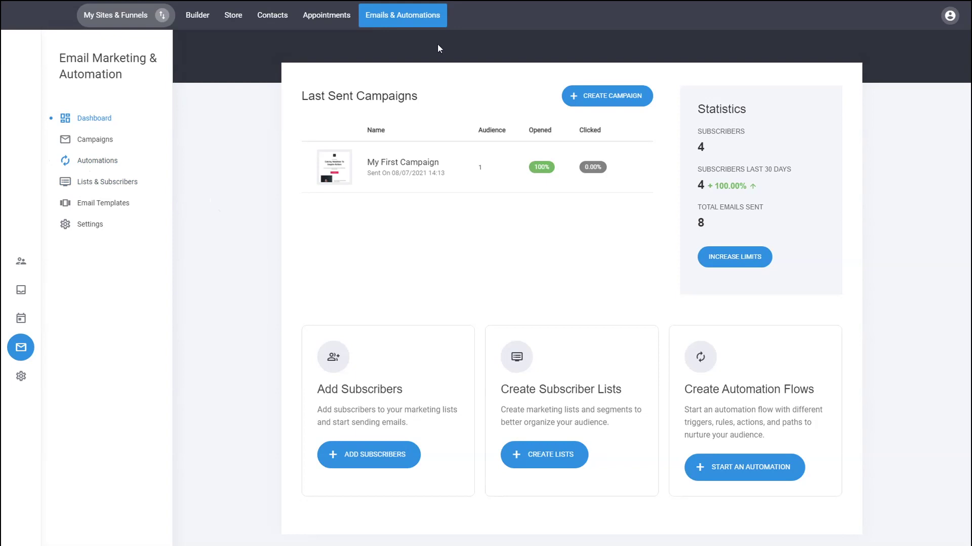
left_click(412, 26)
- Go from the email Statistics box to the Billing page with the 6000-email limit and $1.20 overage
left_click(727, 268)
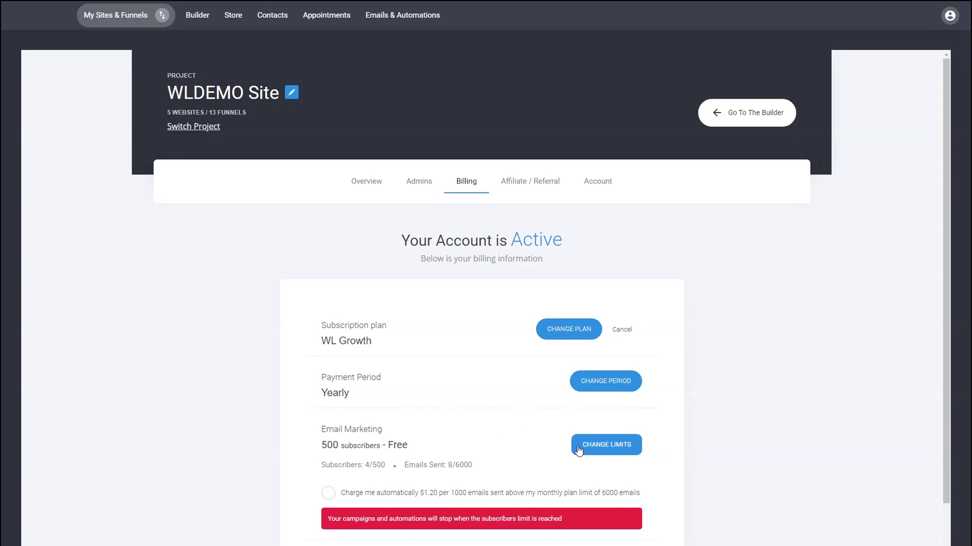
- Preview extra subscriber pricing: +1000 at $20.00/month and +15000 at $0.00/month
left_click(608, 450)
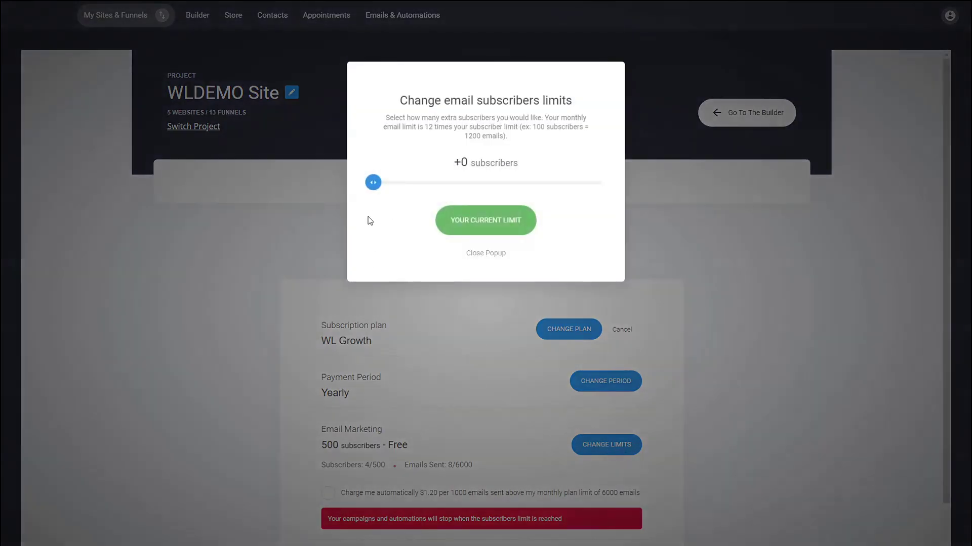
left_click_drag(373, 184, 413, 187)
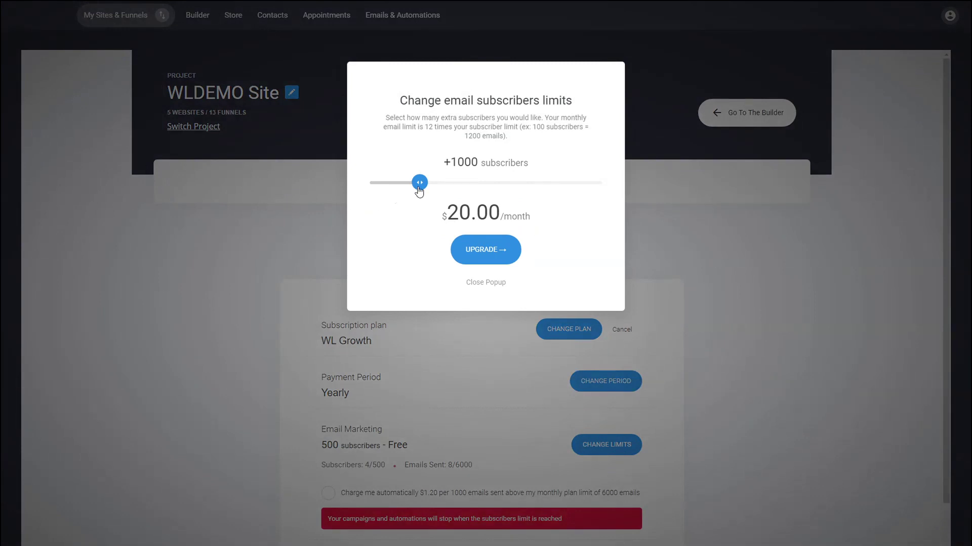
left_click_drag(420, 184, 500, 185)
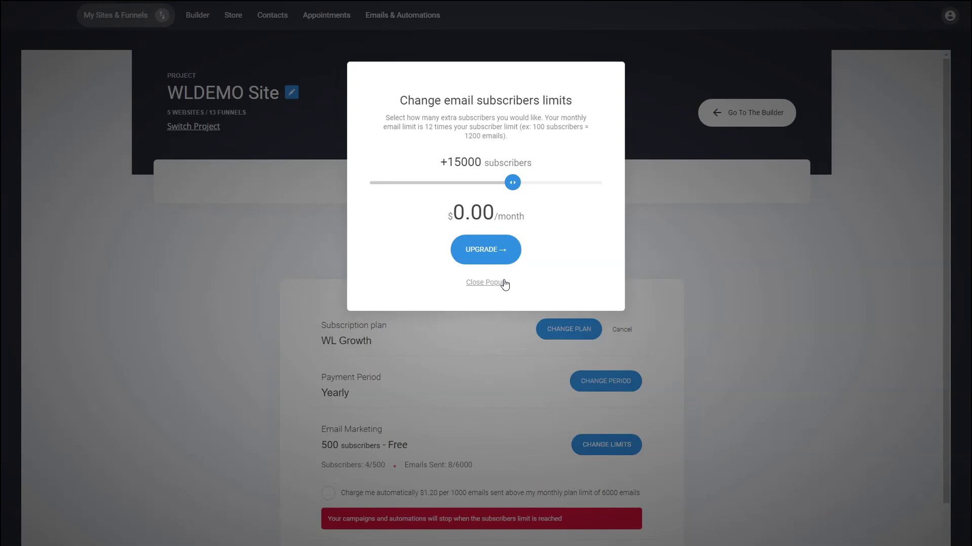
- Close the subscriber limits popup, returning to the billing page with 500 free subscribers
left_click(504, 282)
scroll(657, 307, "down", 3)
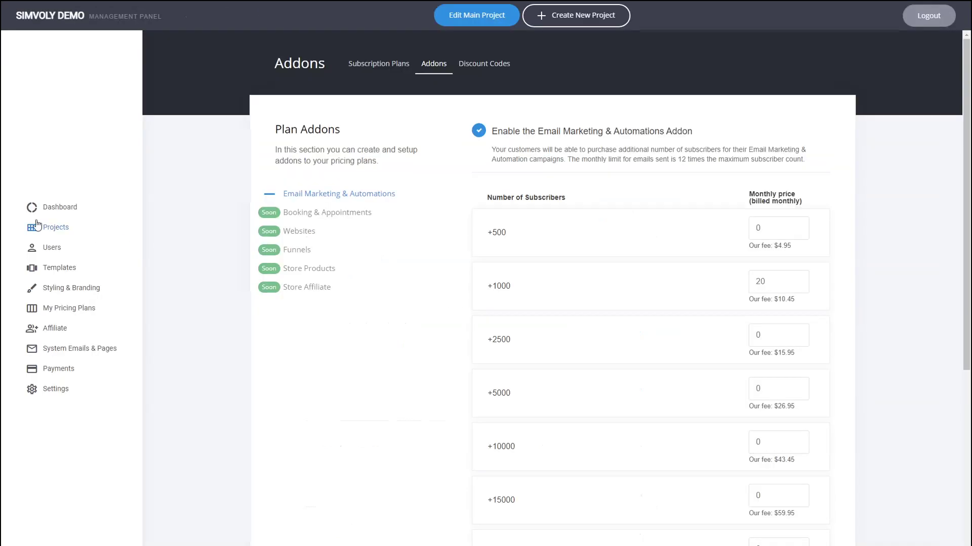
- Open Projects and display the first website's email stats: 8 sent, 1000 allowance, 3 subscribers
left_click(57, 228)
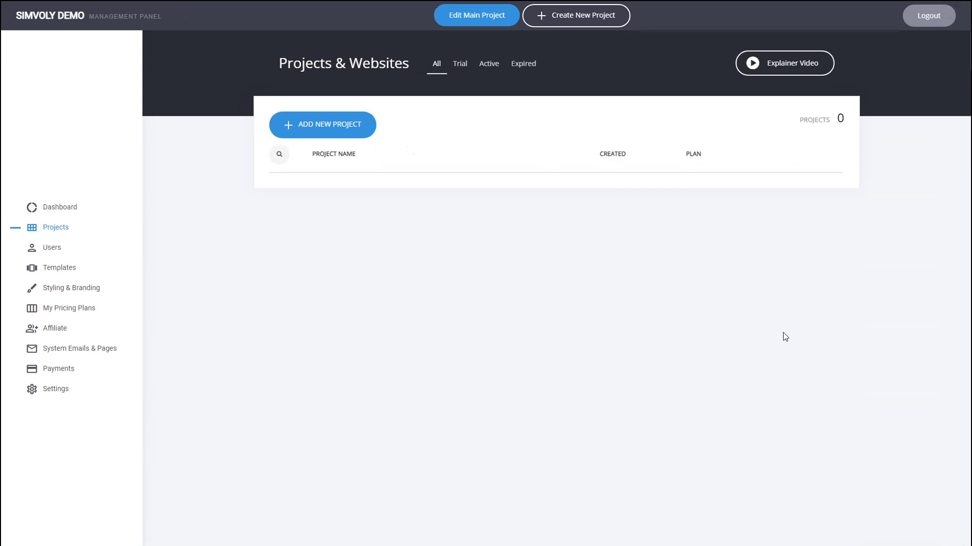
left_click(776, 189)
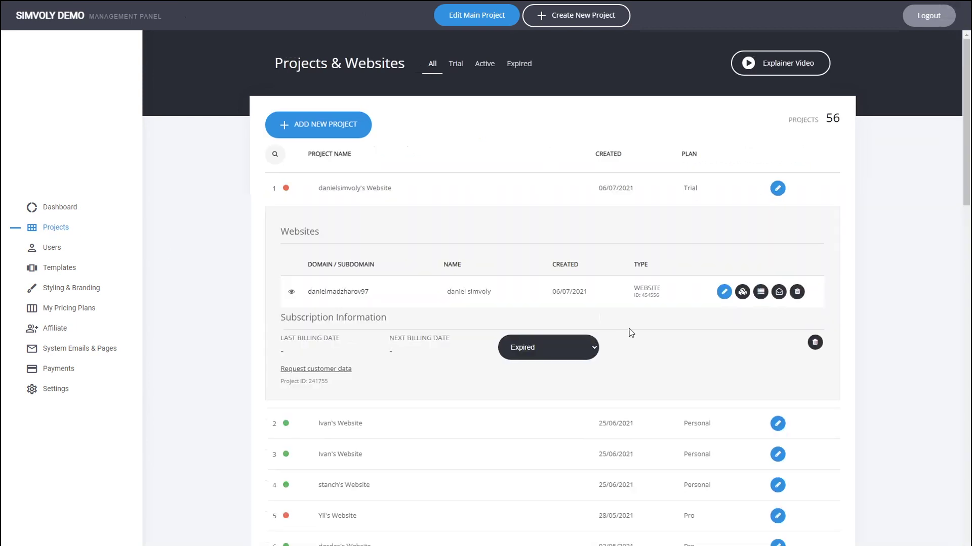
left_click(780, 298)
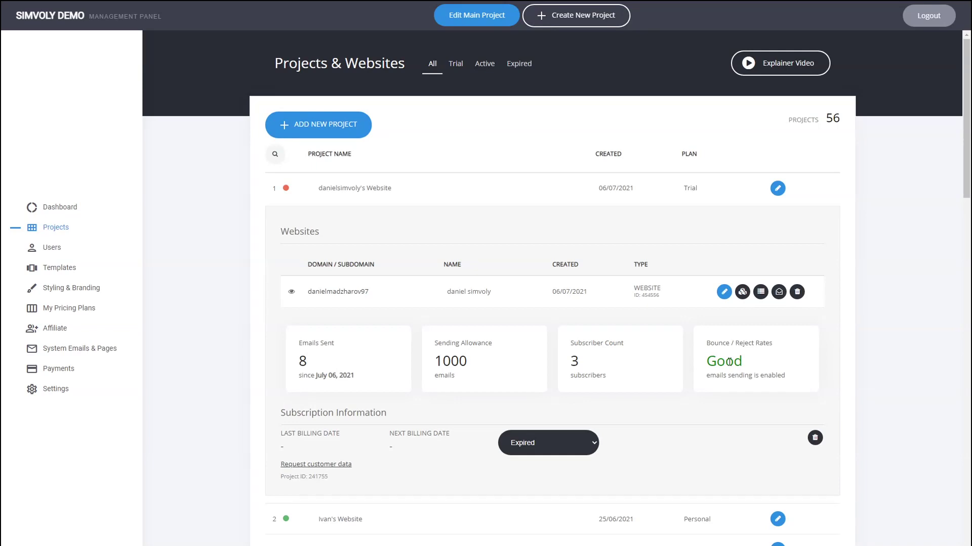
left_click(780, 293)
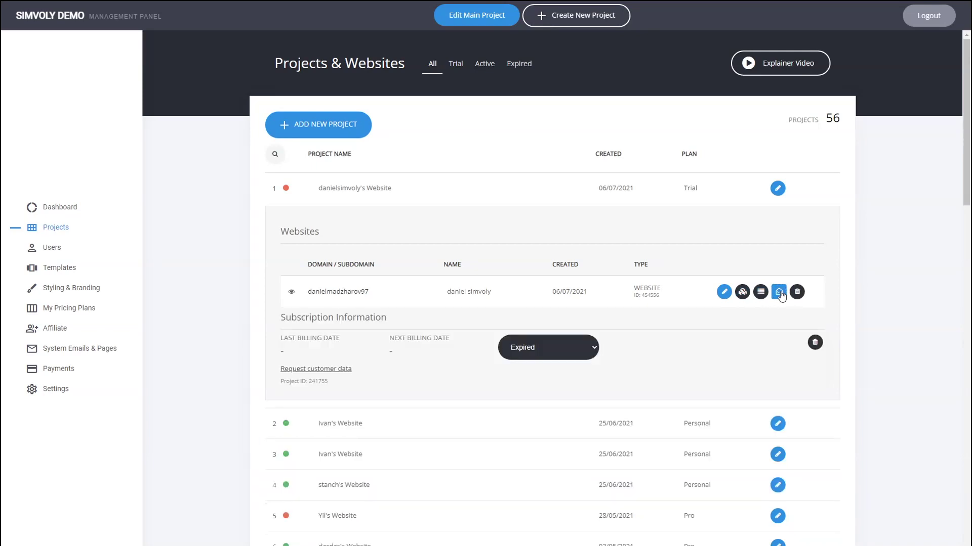
left_click(780, 293)
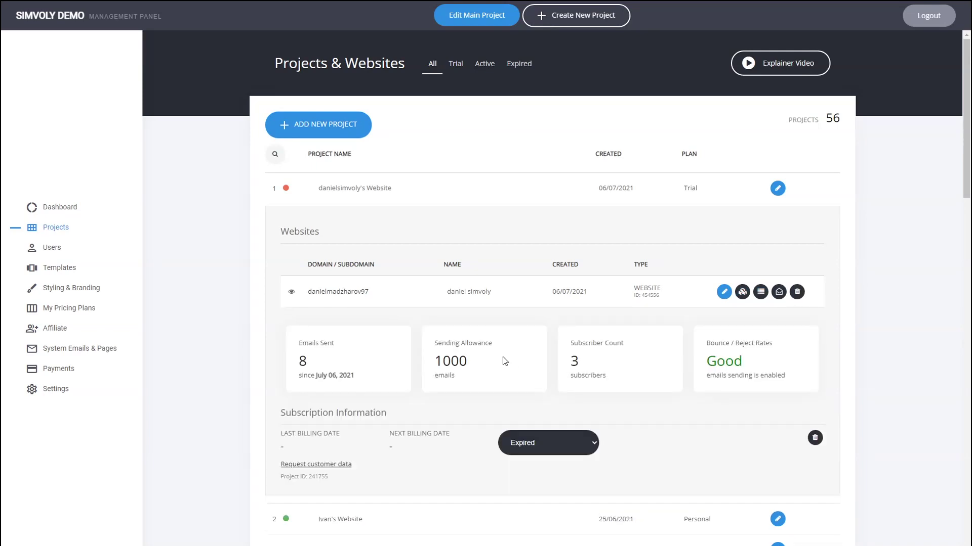